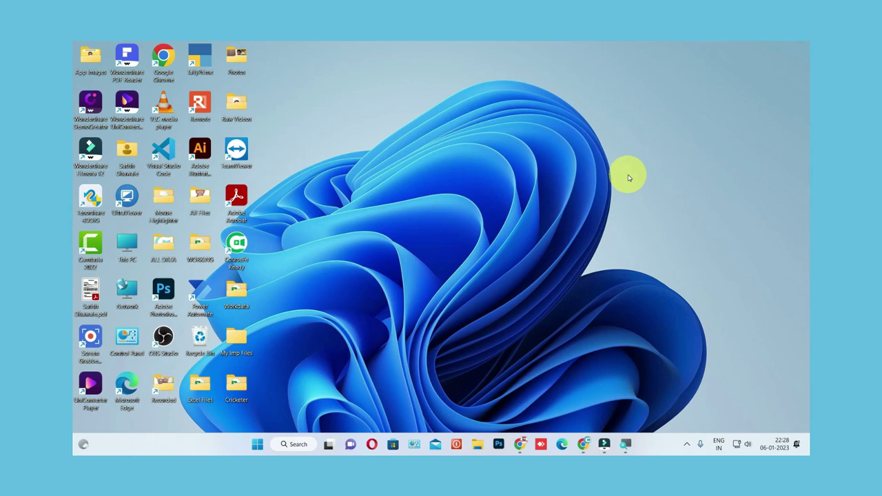
Open File Explorer and add four tabs, showing the Output folder in the second tab and Excel Files in the third
{"action": "key", "text": "super+e"}
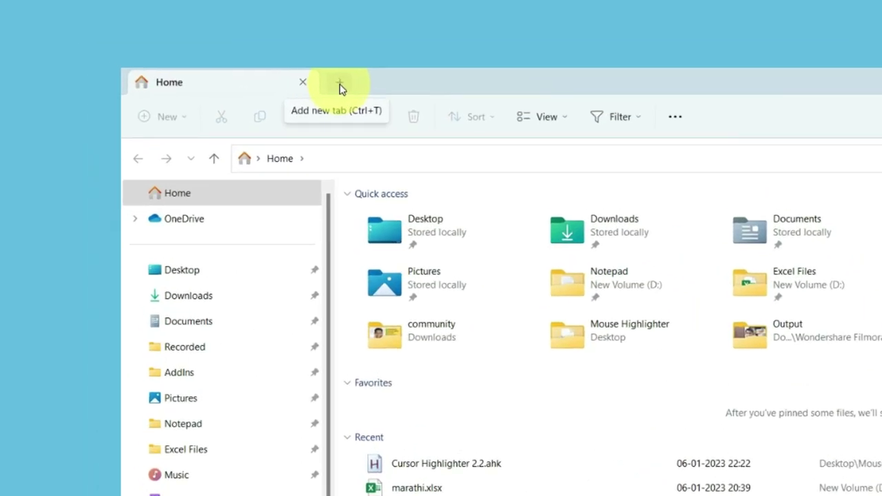
{"action": "left_click", "coordinate": [204, 52]}
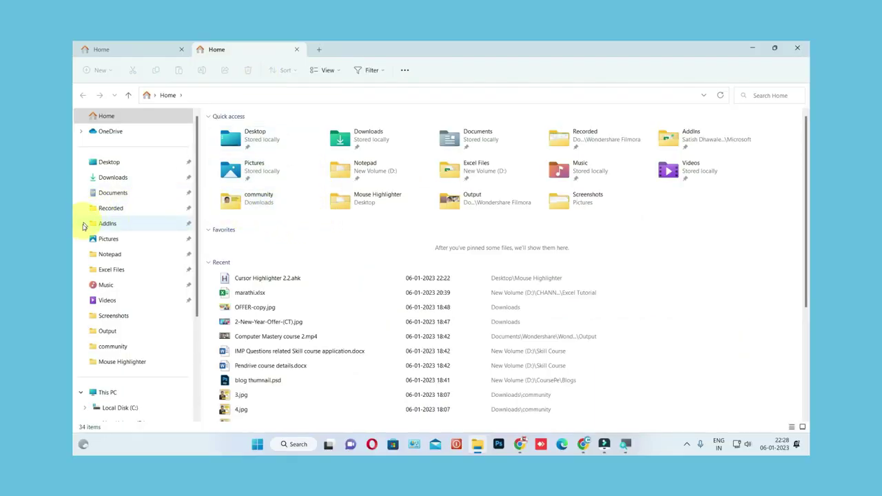
{"action": "left_click", "coordinate": [107, 333]}
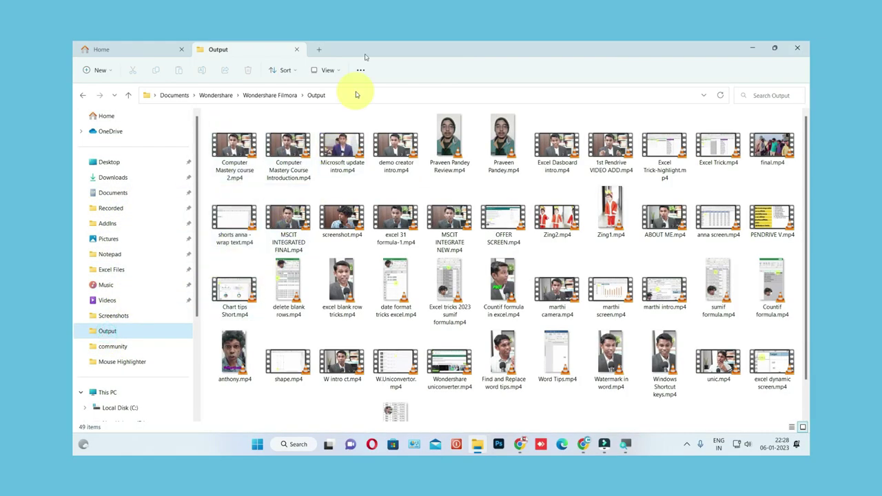
{"action": "left_click", "coordinate": [320, 51]}
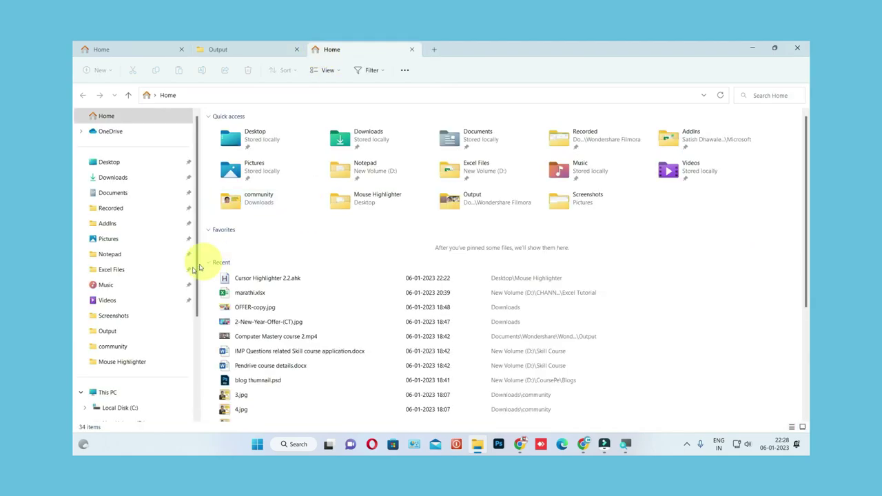
{"action": "left_click", "coordinate": [112, 269]}
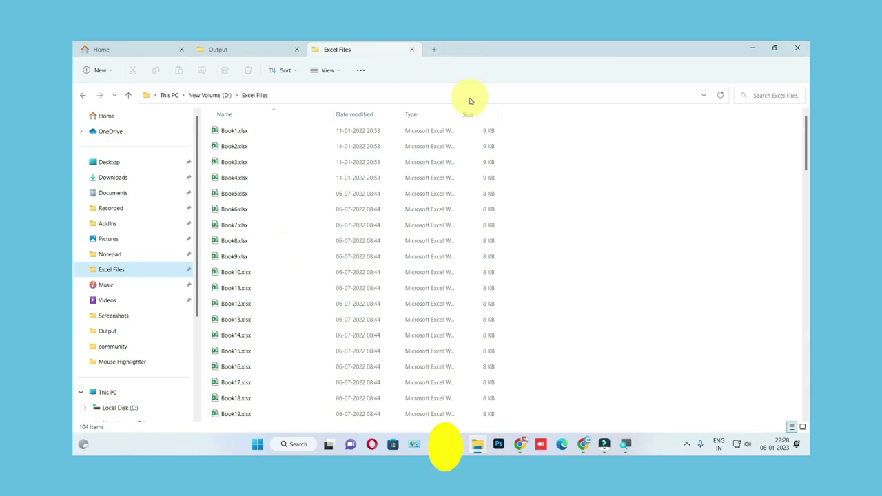
{"action": "key", "text": "ctrl+t"}
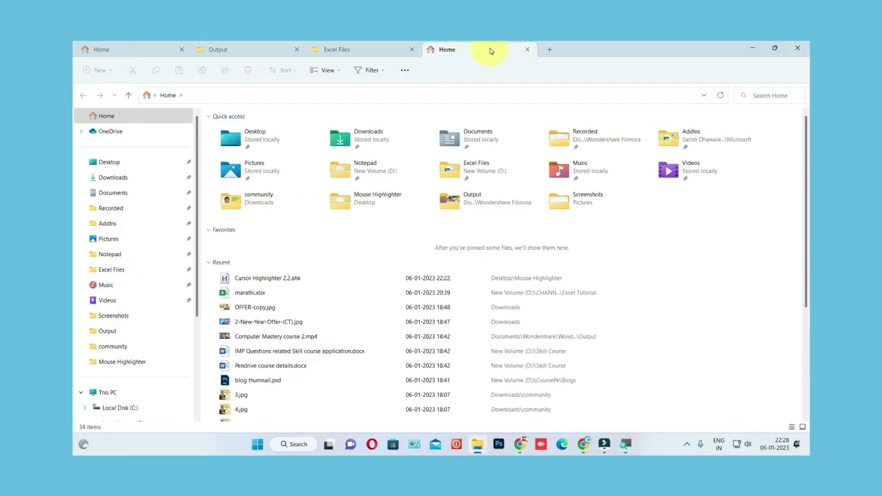
{"action": "key", "text": "ctrl+t"}
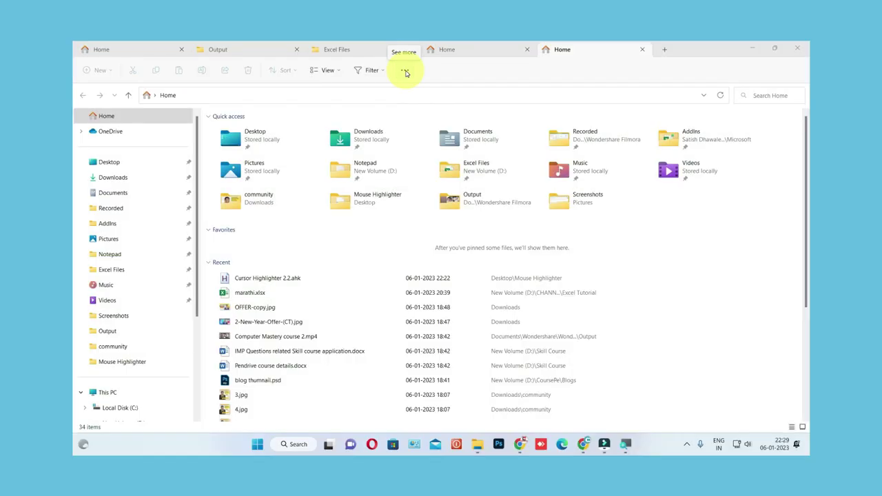
Set File Explorer to open to This PC in Folder Options, apply the change, and add a new tab
{"action": "left_click", "coordinate": [405, 72]}
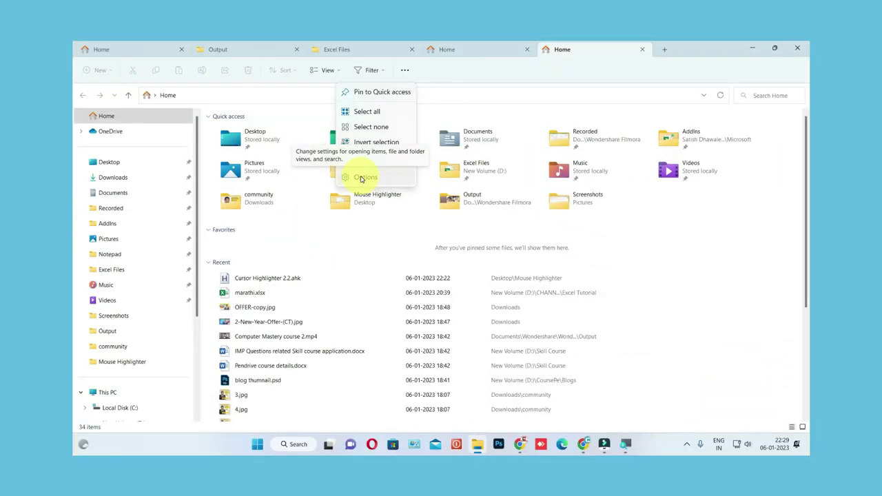
{"action": "left_click", "coordinate": [361, 178]}
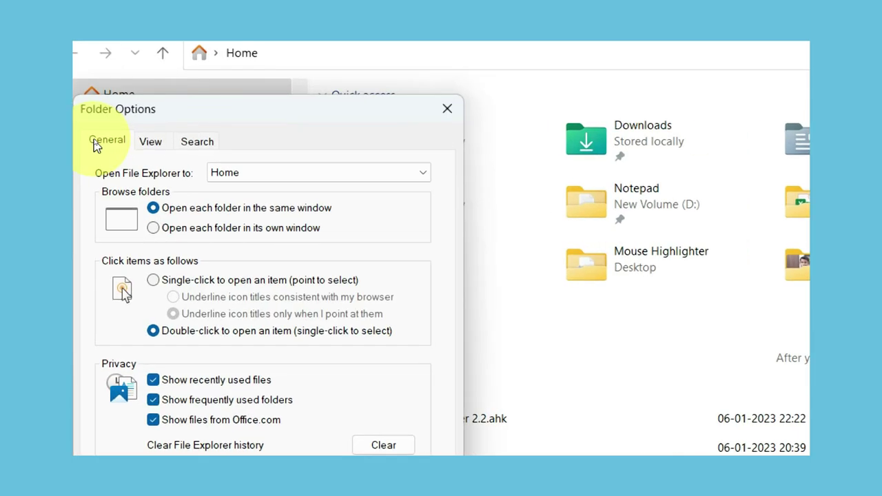
{"action": "left_click", "coordinate": [216, 175]}
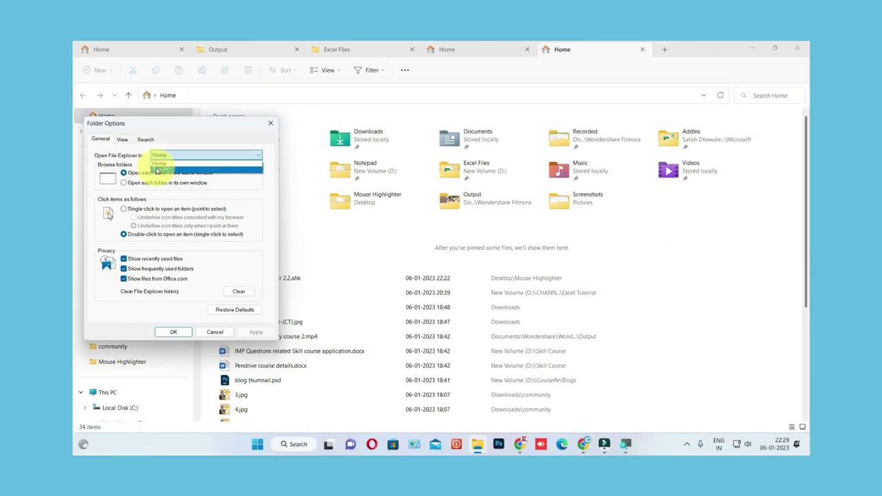
{"action": "left_click", "coordinate": [157, 170]}
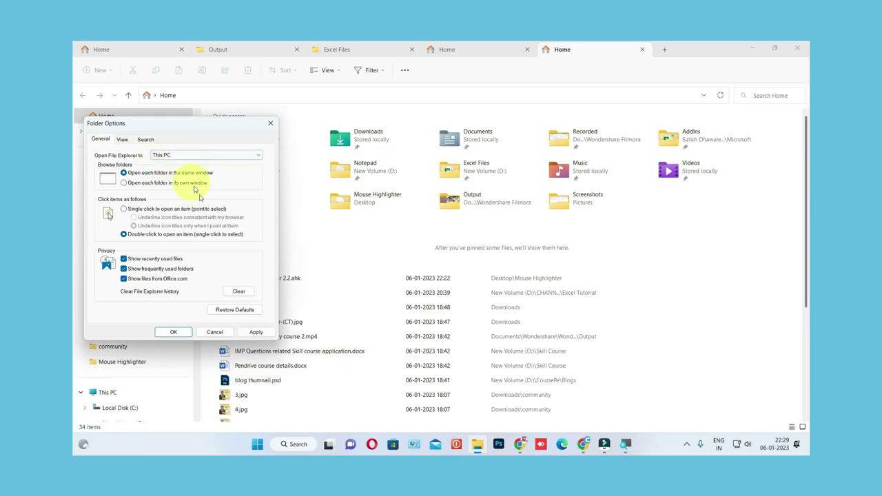
{"action": "left_click", "coordinate": [255, 331]}
{"action": "left_click", "coordinate": [173, 332]}
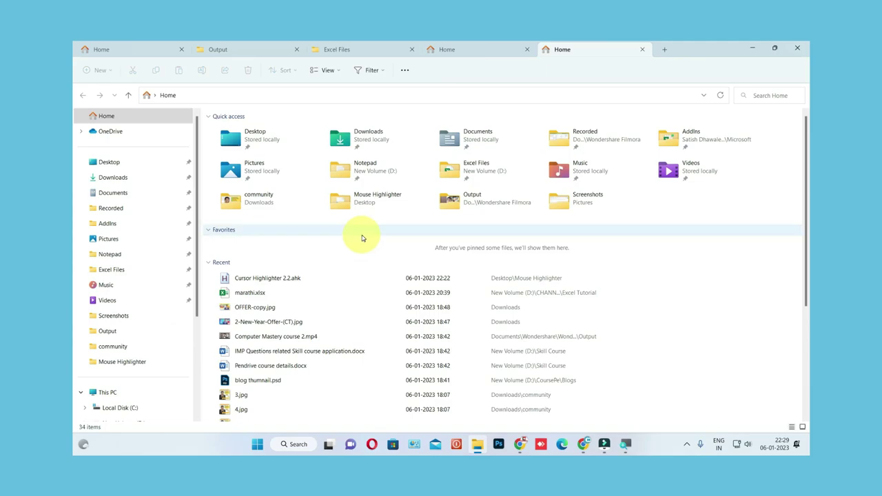
{"action": "key", "text": "ctrl+t"}
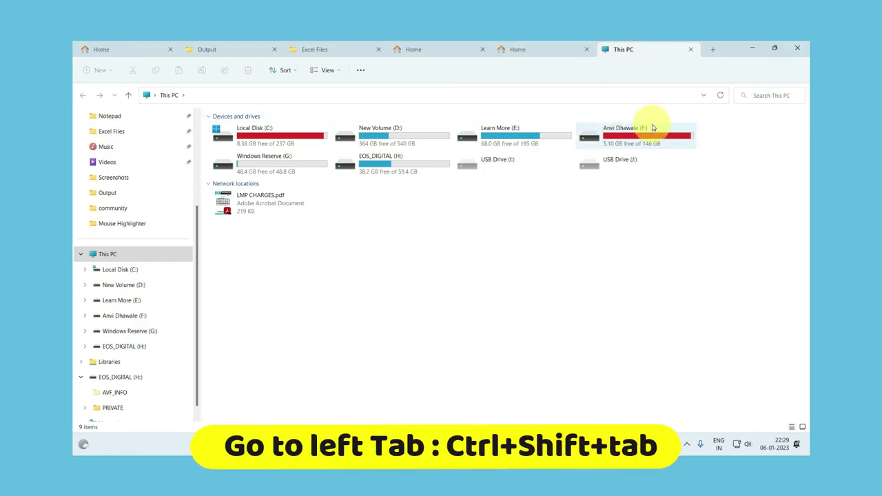
Cycle backwards through the open tabs, one at a time, from This PC to the first Home tab
{"action": "key", "text": "ctrl+shift+Tab"}
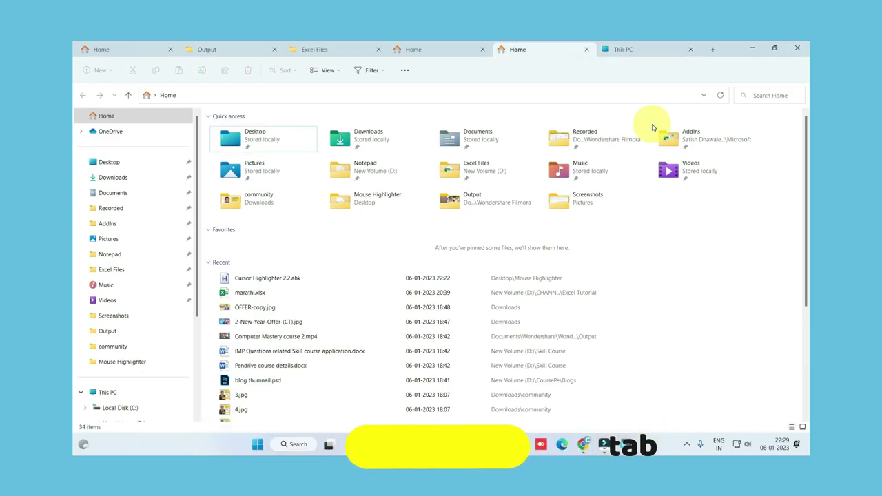
{"action": "key", "text": "ctrl+shift+Tab"}
{"action": "key", "text": "ctrl+shift+Tab"}
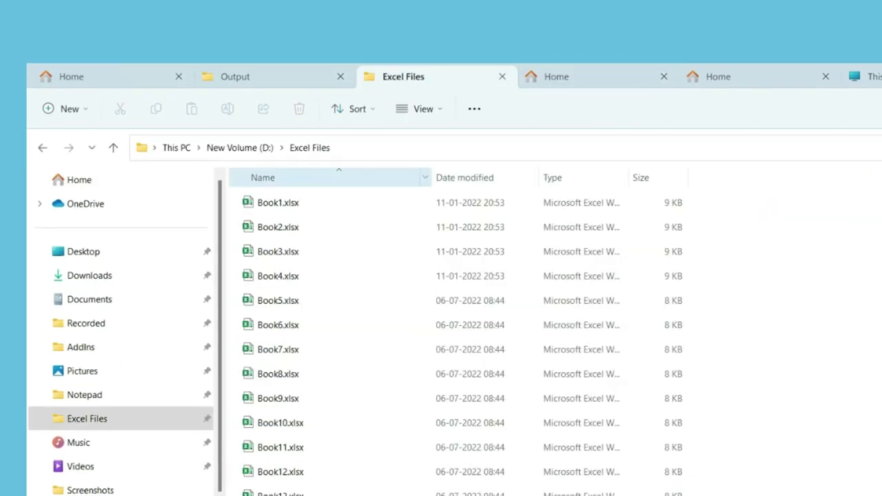
{"action": "key", "text": "ctrl+shift+Tab"}
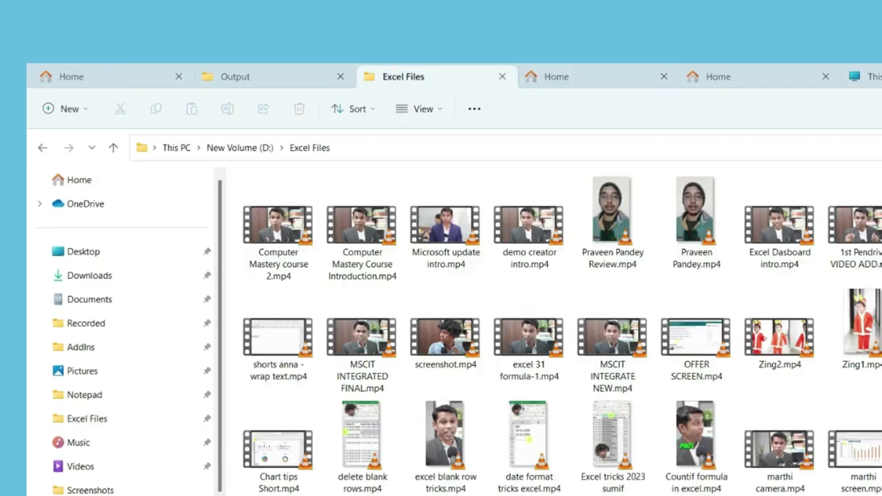
{"action": "key", "text": "ctrl+shift+Tab"}
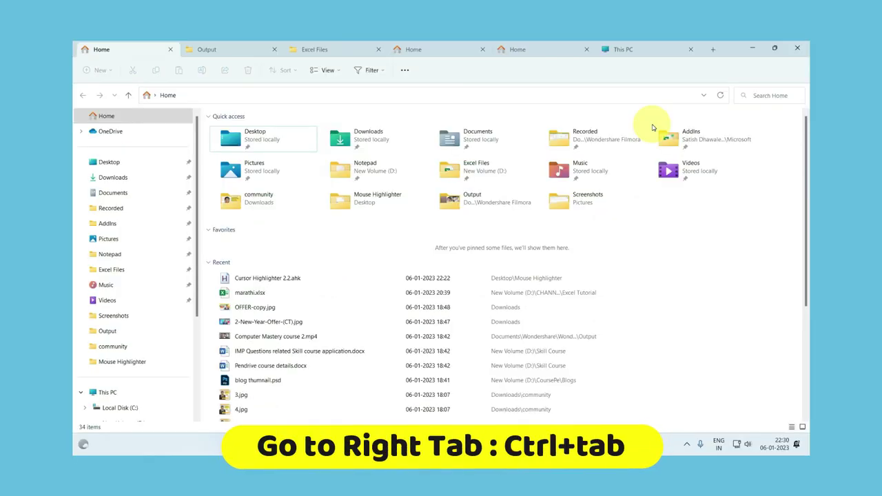
Cycle forwards through the open tabs, one at a time, from the first Home tab to This PC
{"action": "key", "text": "ctrl+Tab"}
{"action": "key", "text": "ctrl+Tab"}
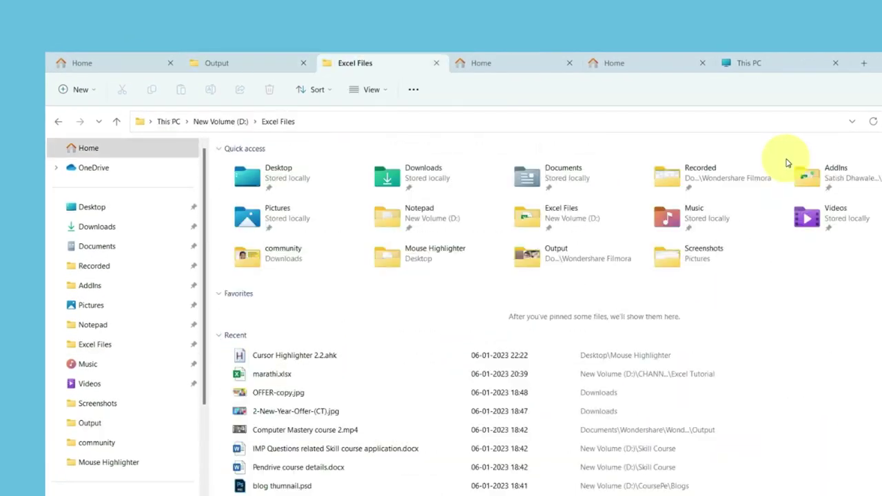
{"action": "key", "text": "ctrl+Tab"}
{"action": "key", "text": "ctrl+Tab"}
{"action": "key", "text": "ctrl+Tab"}
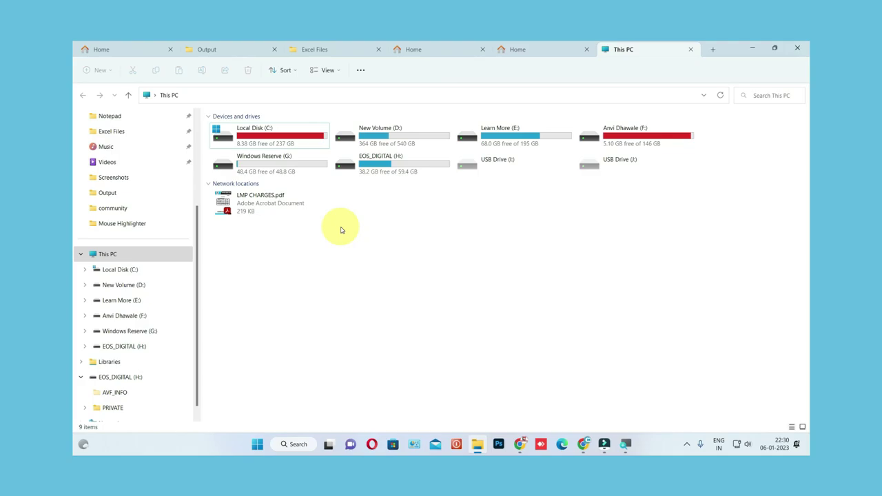
Jump directly by tab number to the second through fifth tabs, and repeat from the first tab through the fifth
{"action": "key", "text": "ctrl+2"}
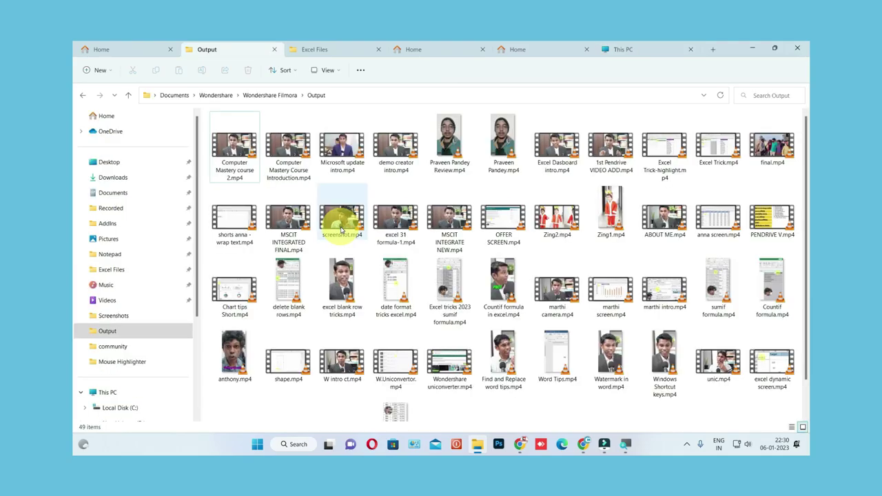
{"action": "key", "text": "ctrl+3"}
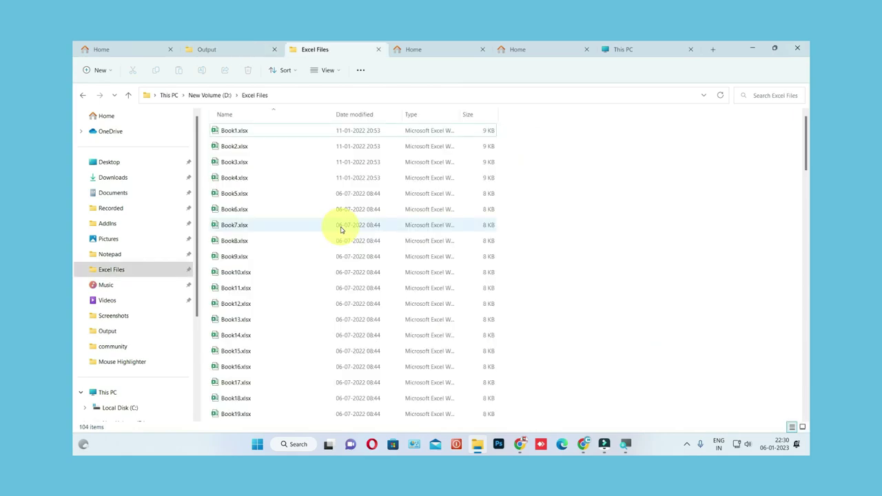
{"action": "key", "text": "ctrl+4"}
{"action": "key", "text": "ctrl+5"}
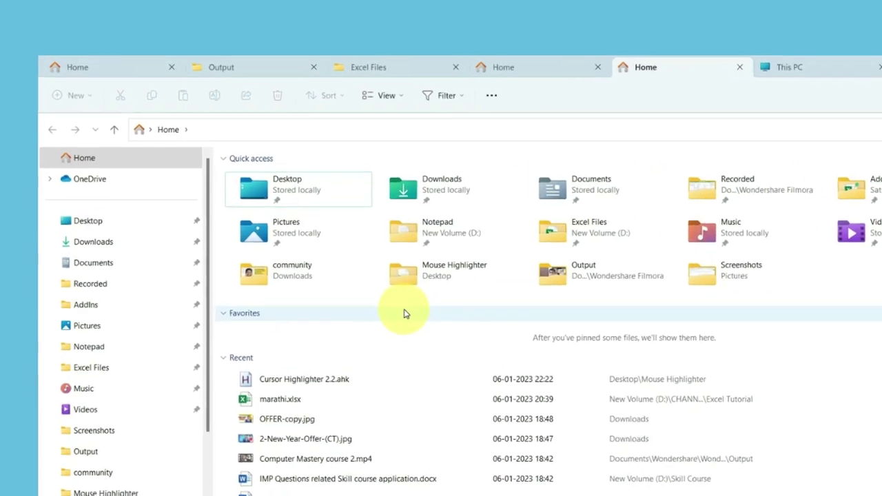
{"action": "key", "text": "ctrl+1"}
{"action": "key", "text": "ctrl+2"}
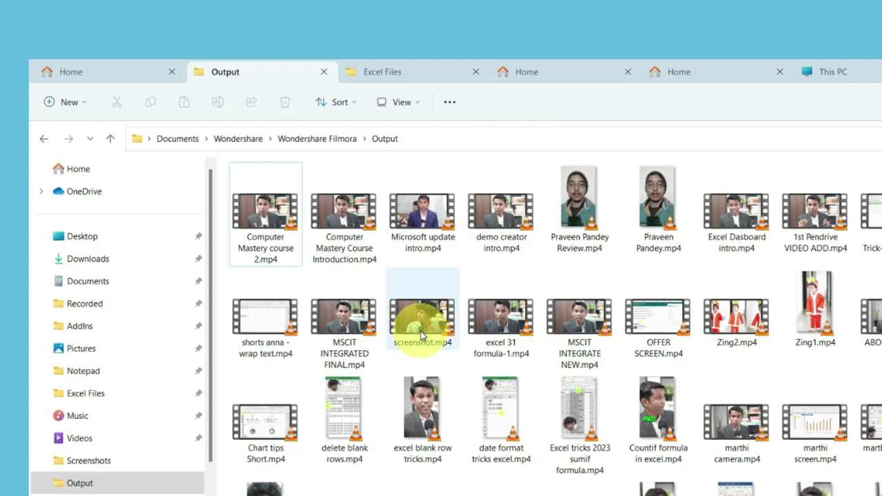
{"action": "key", "text": "ctrl+3"}
{"action": "key", "text": "ctrl+4"}
{"action": "key", "text": "ctrl+5"}
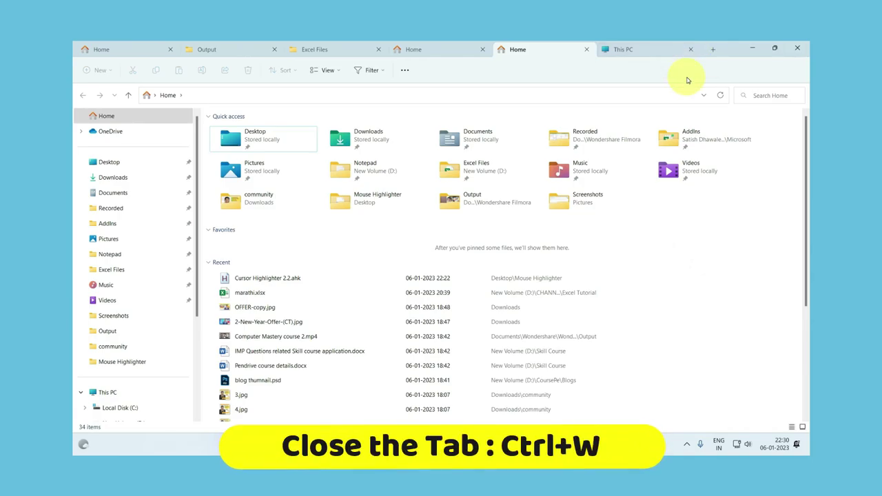
Close the fifth tab (Home) and the This PC tab, and close all other tabs except the active Home tab
{"action": "key", "text": "ctrl+w"}
{"action": "left_click", "coordinate": [572, 47]}
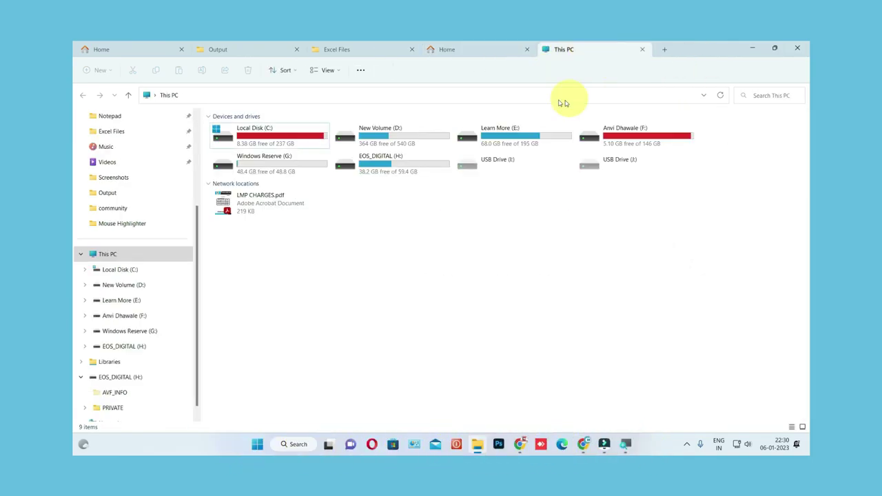
{"action": "key", "text": "ctrl+w"}
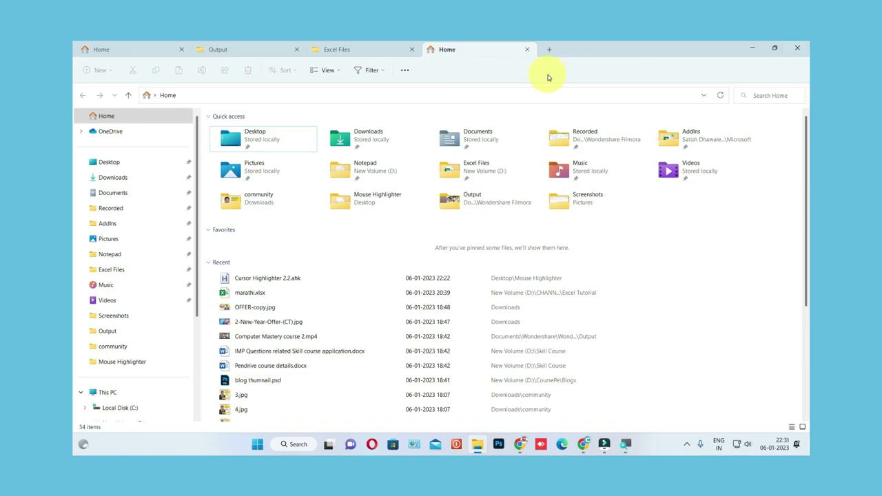
{"action": "right_click", "coordinate": [471, 52]}
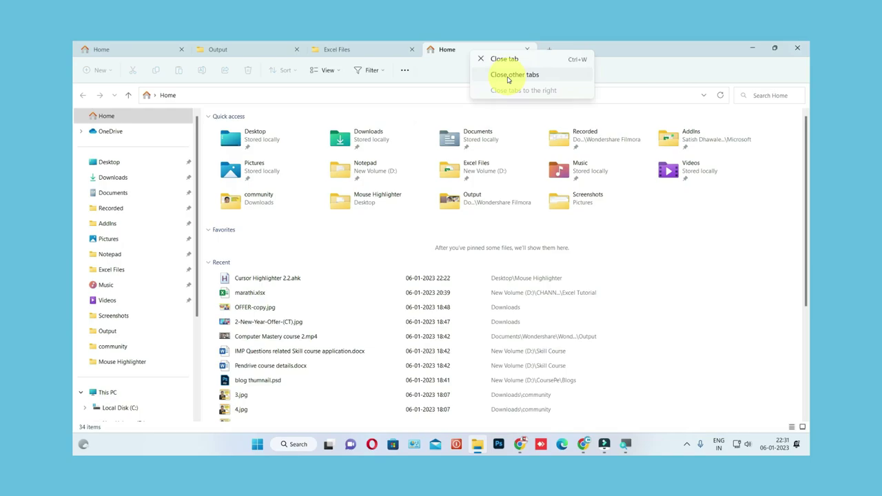
{"action": "left_click", "coordinate": [508, 80]}
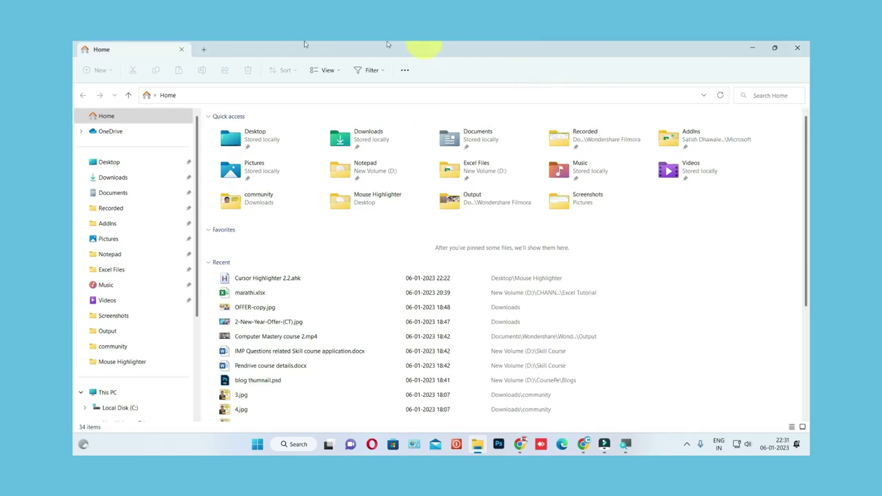
Add two new tabs, showing the Excel Files folder in the second tab and the Output folder in the third
{"action": "left_click", "coordinate": [204, 52]}
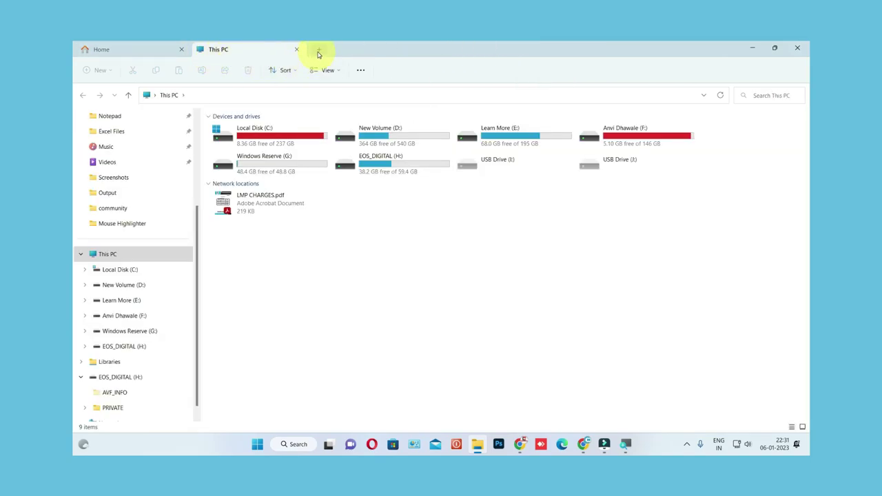
{"action": "left_click", "coordinate": [319, 54]}
{"action": "left_click", "coordinate": [106, 196]}
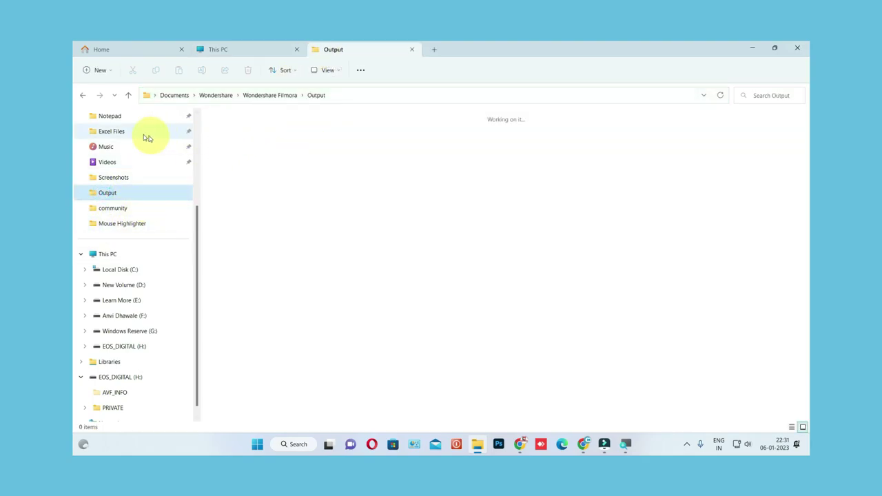
{"action": "left_click", "coordinate": [254, 54]}
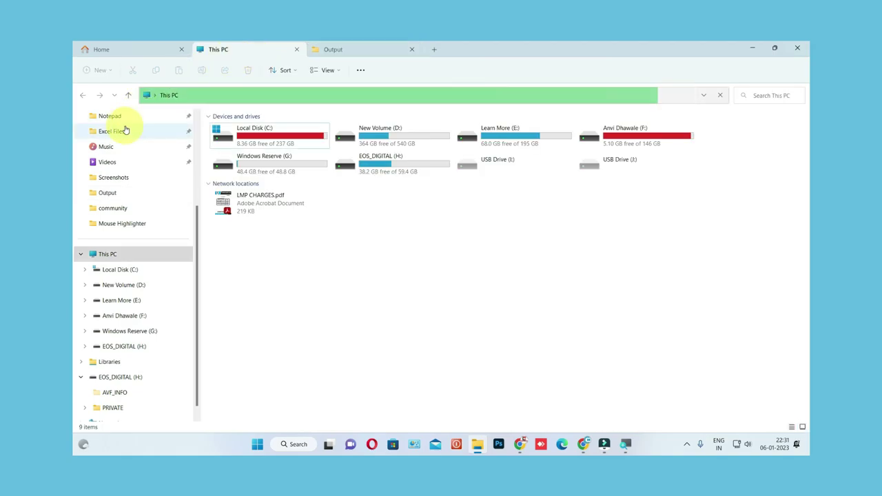
{"action": "left_click", "coordinate": [119, 133]}
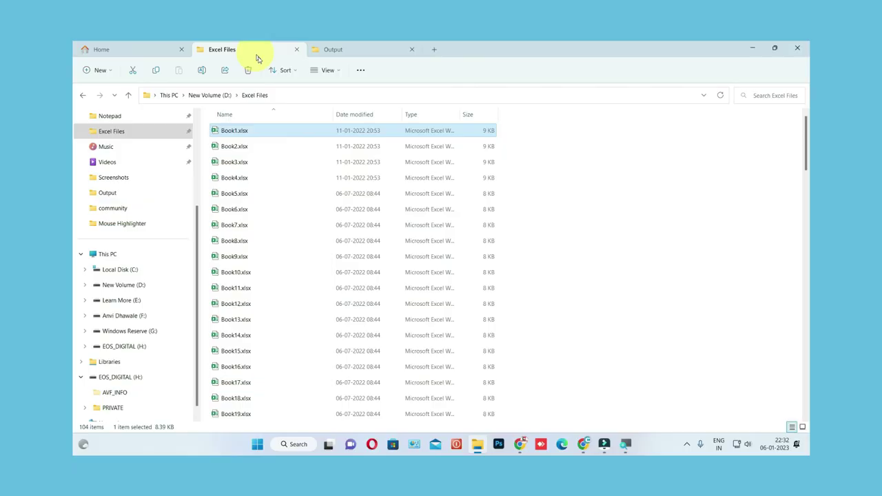
Copy Book1.xlsx from the Excel Files tab into the folder shown in the Output tab
{"action": "left_click", "coordinate": [357, 48]}
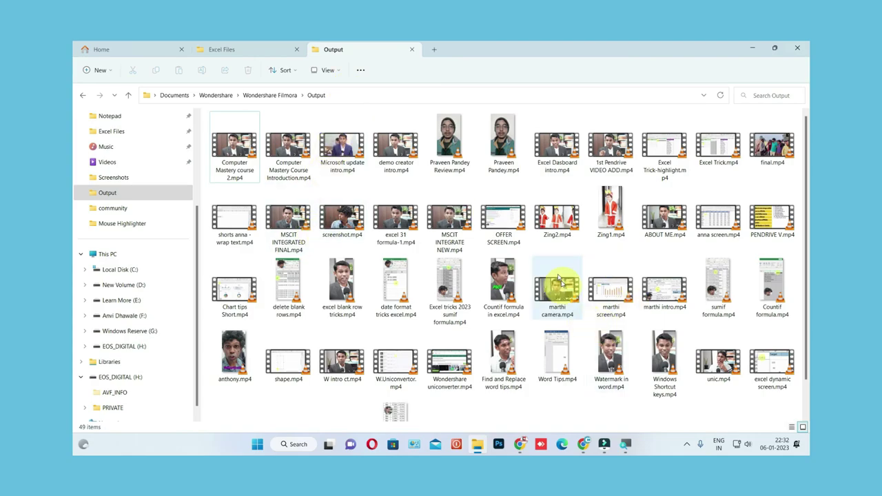
{"action": "left_click", "coordinate": [282, 49]}
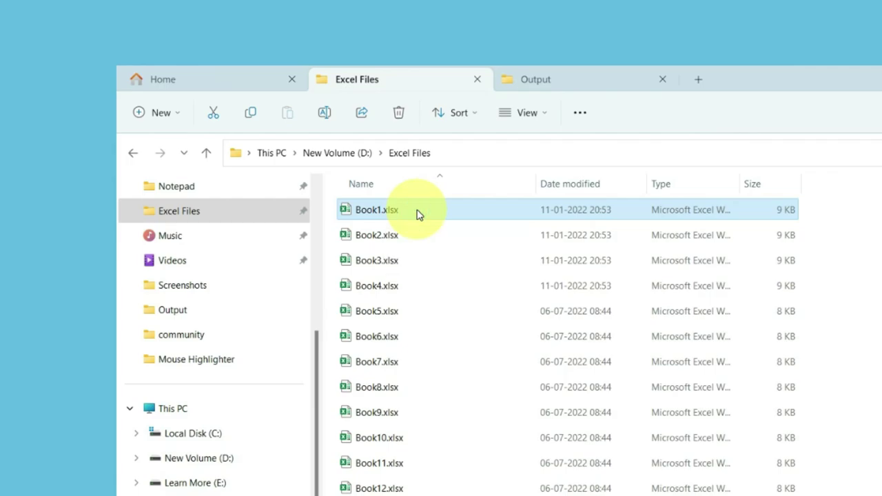
{"action": "left_click_drag", "start_coordinate": [420, 214], "coordinate": [555, 495]}
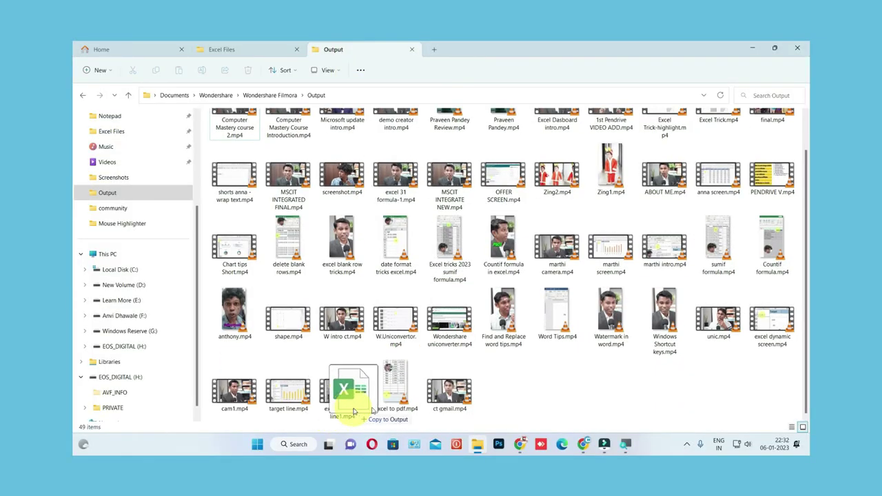
{"action": "left_click_drag", "start_coordinate": [354, 411], "coordinate": [565, 408]}
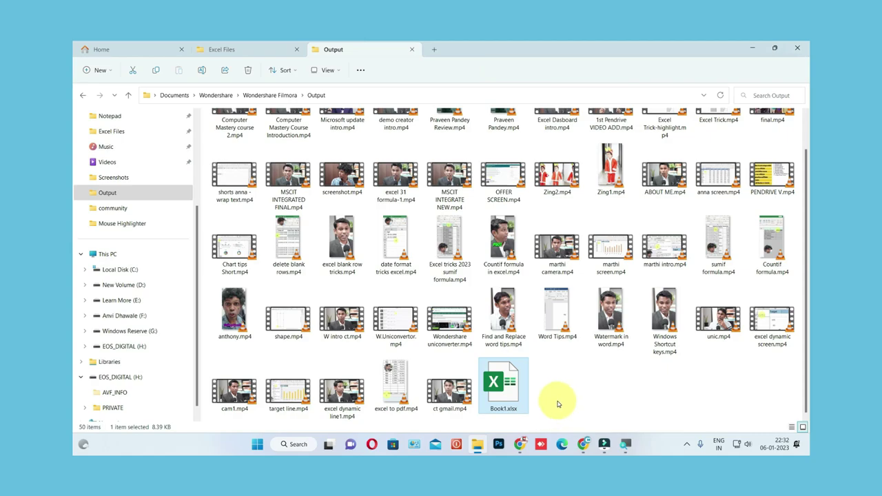
Return to the Excel Files tab, select Book2.xlsx through Book8.xlsx, and clear the selection
{"action": "left_click", "coordinate": [241, 51]}
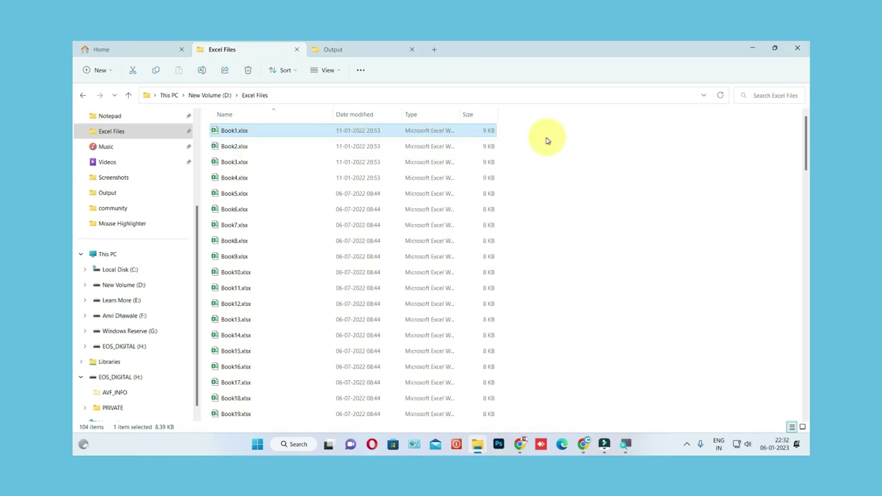
{"action": "left_click_drag", "start_coordinate": [534, 132], "coordinate": [275, 238]}
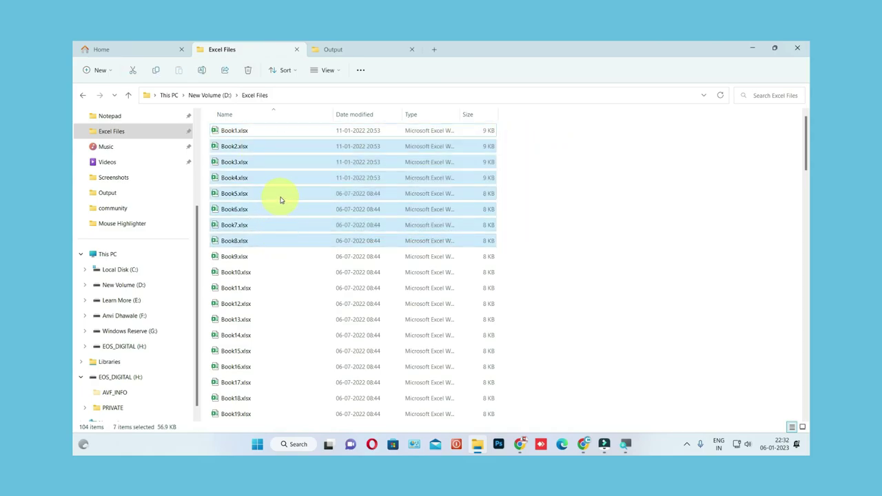
{"action": "left_click", "coordinate": [604, 137]}
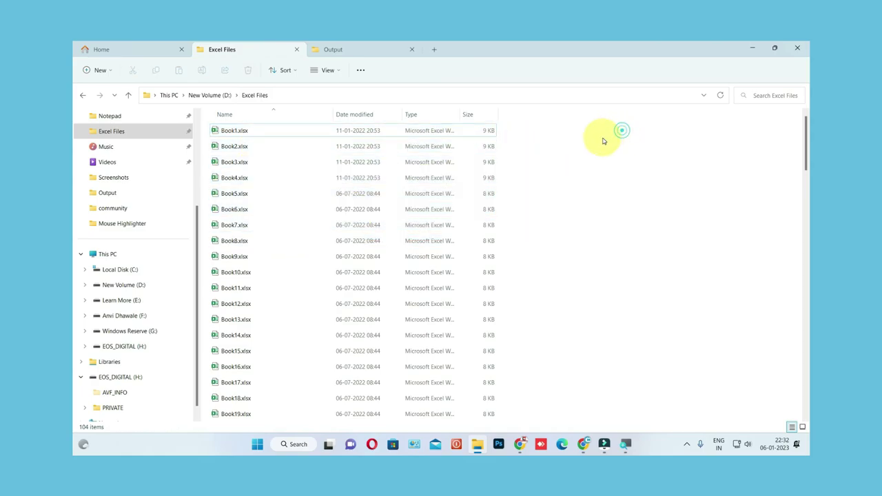
Select all files in the Excel Files folder, and deselect them with Select none
{"action": "left_click", "coordinate": [364, 72]}
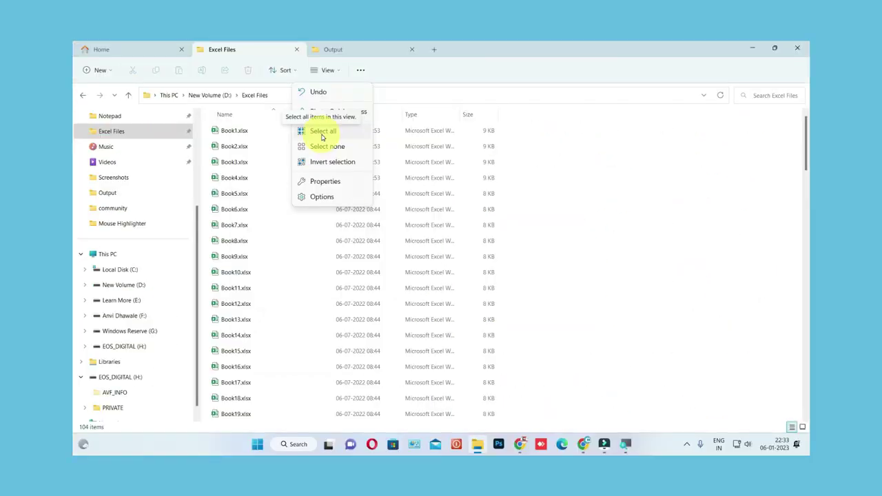
{"action": "left_click", "coordinate": [322, 131]}
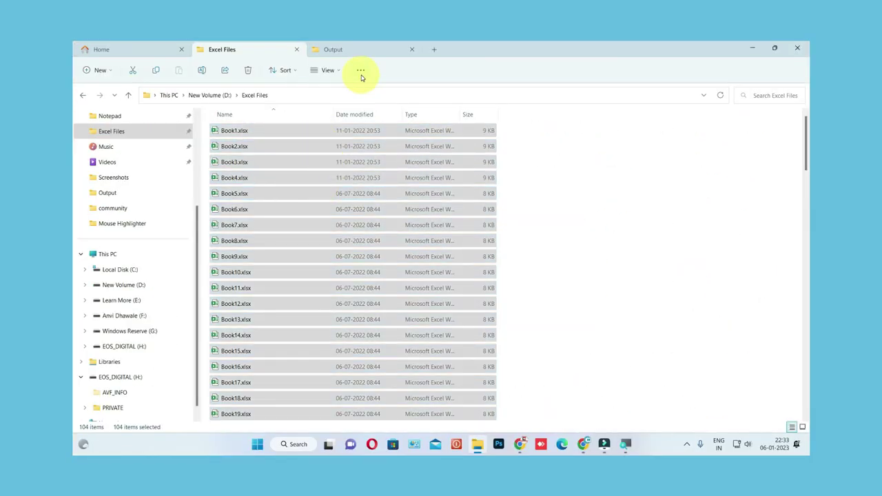
{"action": "left_click", "coordinate": [361, 72]}
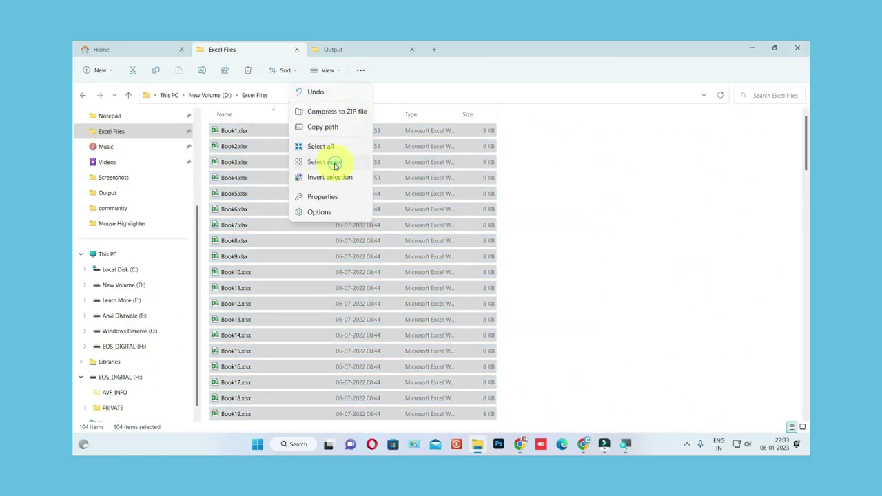
{"action": "left_click", "coordinate": [335, 163]}
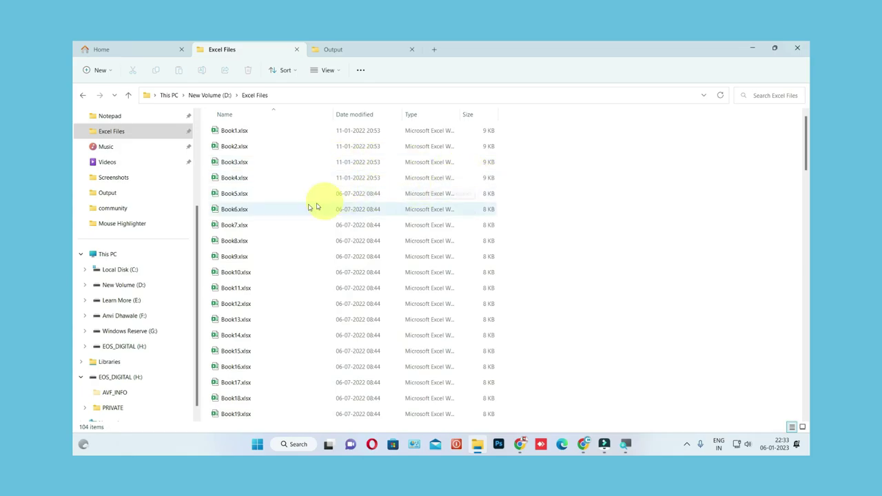
Select Book5.xlsx through Book13.xlsx and invert the selection
{"action": "left_click_drag", "start_coordinate": [533, 190], "coordinate": [353, 324]}
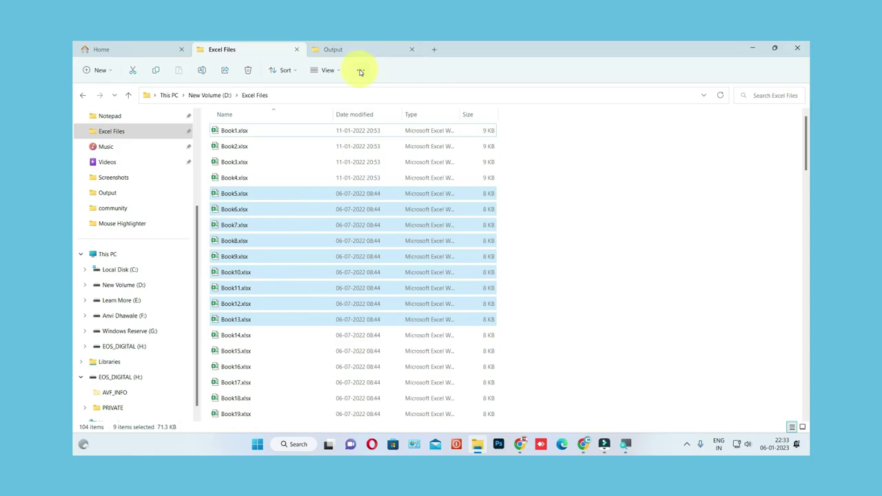
{"action": "left_click", "coordinate": [361, 71]}
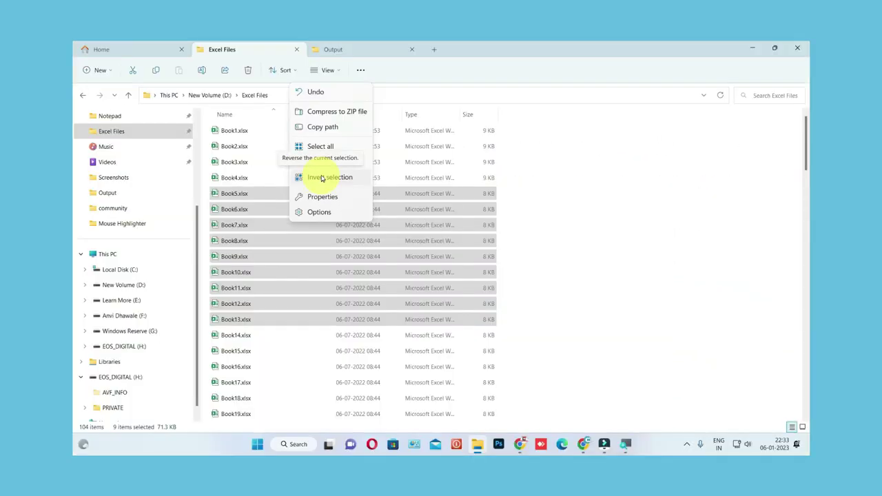
{"action": "left_click", "coordinate": [321, 177]}
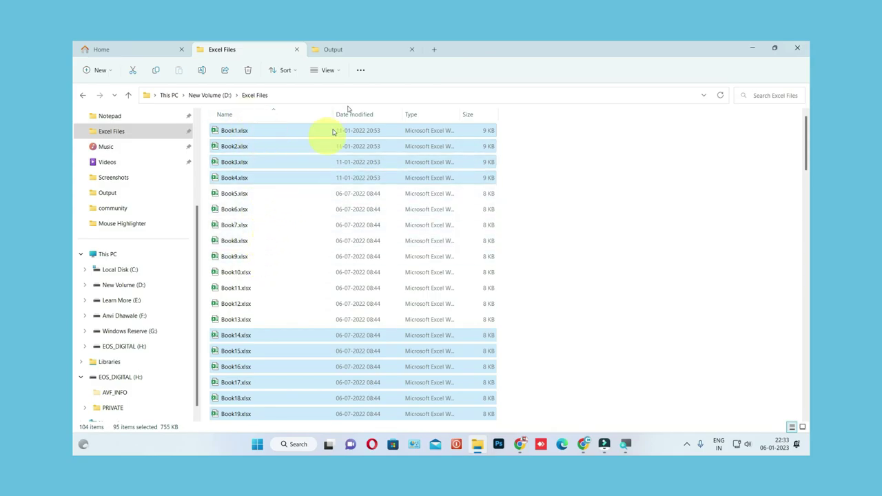
Copy the paths of the selected files and switch to a new blank Excel workbook
{"action": "left_click", "coordinate": [361, 71]}
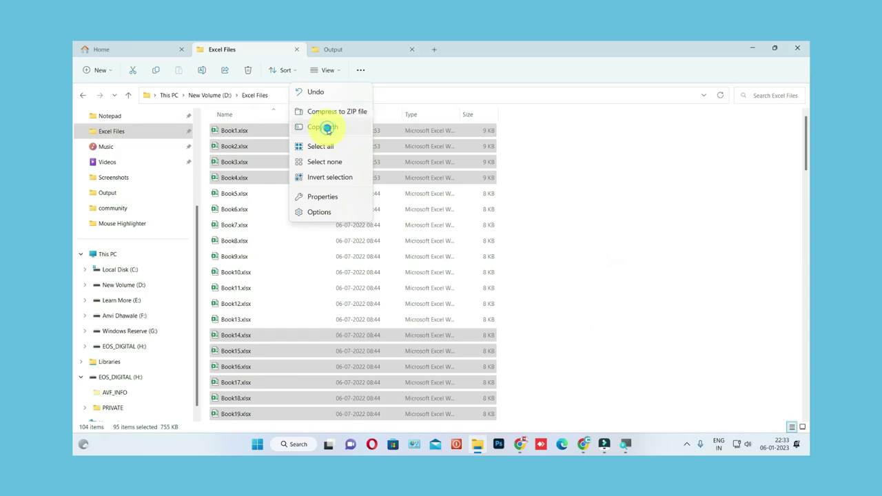
{"action": "left_click", "coordinate": [328, 129]}
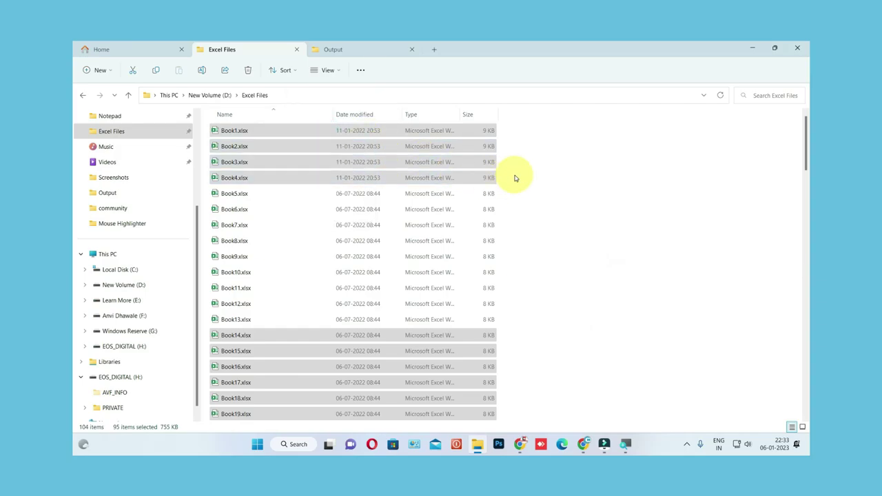
{"action": "key", "text": "super+r"}
{"action": "key", "text": "Return"}
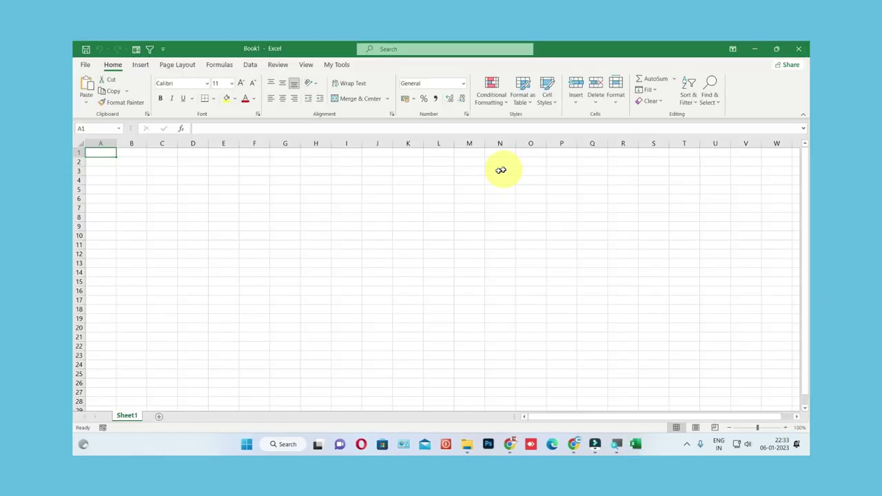
Paste the copied file paths starting at cell A1 and widen column A to fit them
{"action": "scroll", "coordinate": [124, 157], "scroll_direction": "up", "scroll_amount": 4}
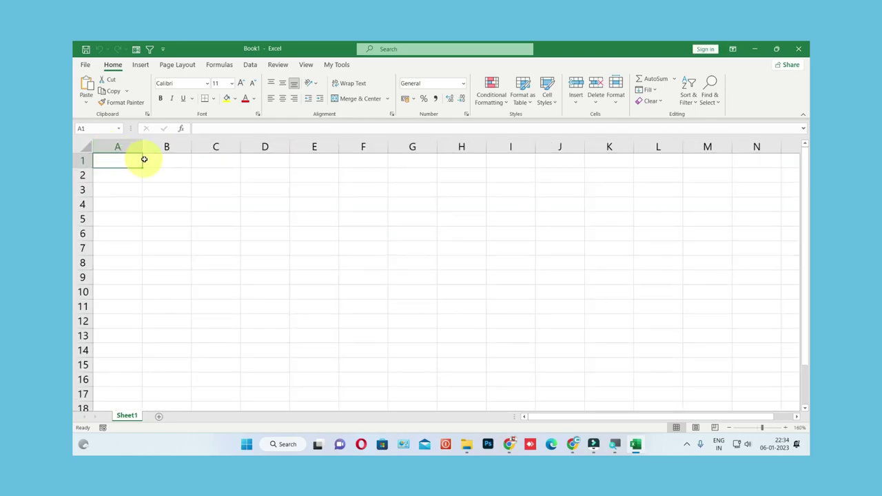
{"action": "key", "text": "ctrl+v"}
{"action": "left_click_drag", "start_coordinate": [142, 148], "coordinate": [169, 147]}
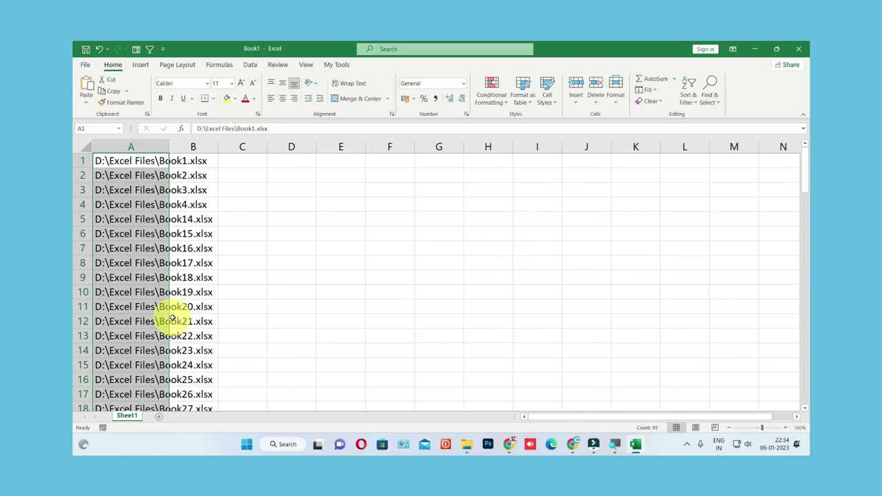
{"action": "double_click", "coordinate": [169, 147]}
Switch back to File Explorer, select all files in the Excel Files folder, and view the Compress to ZIP file command
{"action": "key", "text": "alt+Tab"}
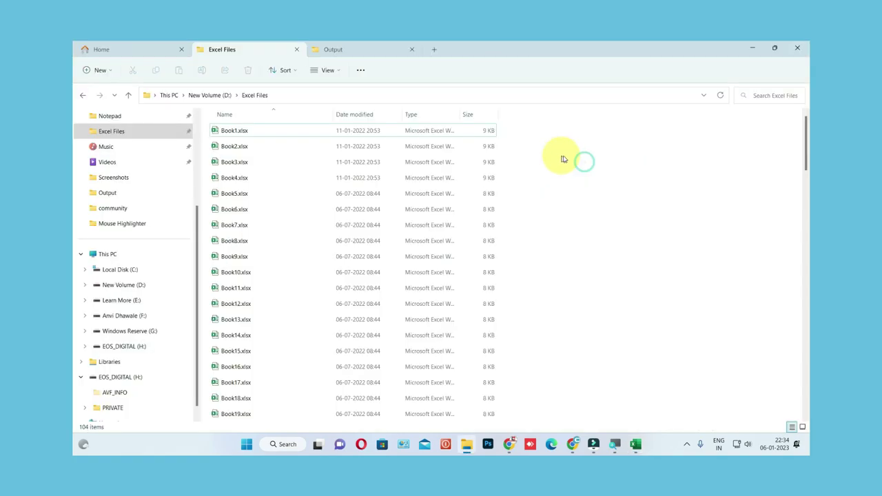
{"action": "left_click_drag", "start_coordinate": [594, 181], "coordinate": [315, 349]}
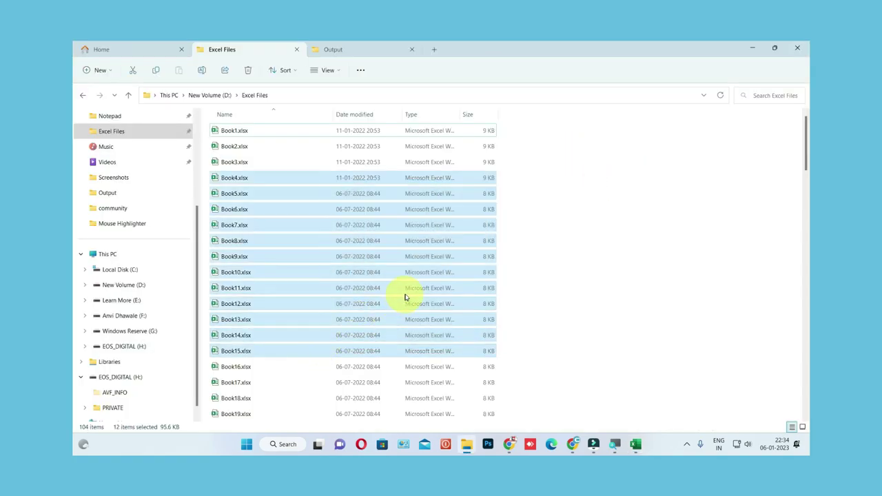
{"action": "left_click", "coordinate": [600, 200]}
{"action": "key", "text": "ctrl+a"}
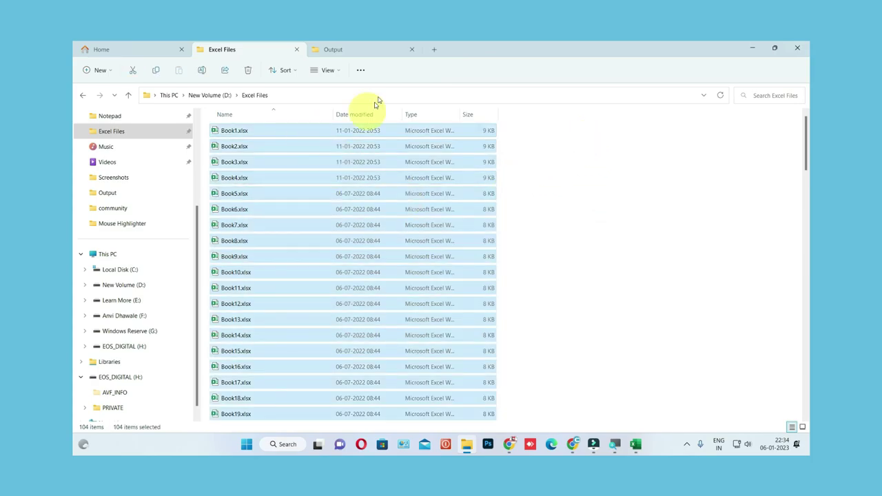
{"action": "left_click", "coordinate": [360, 70]}
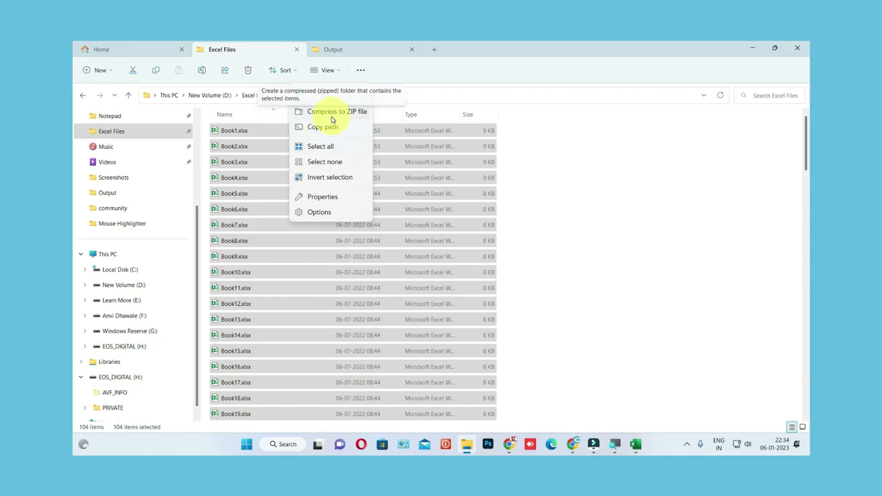
Show the Home tab, and switch to Excel to view its start page's pinned files
{"action": "left_click", "coordinate": [131, 49]}
{"action": "left_click", "coordinate": [130, 49]}
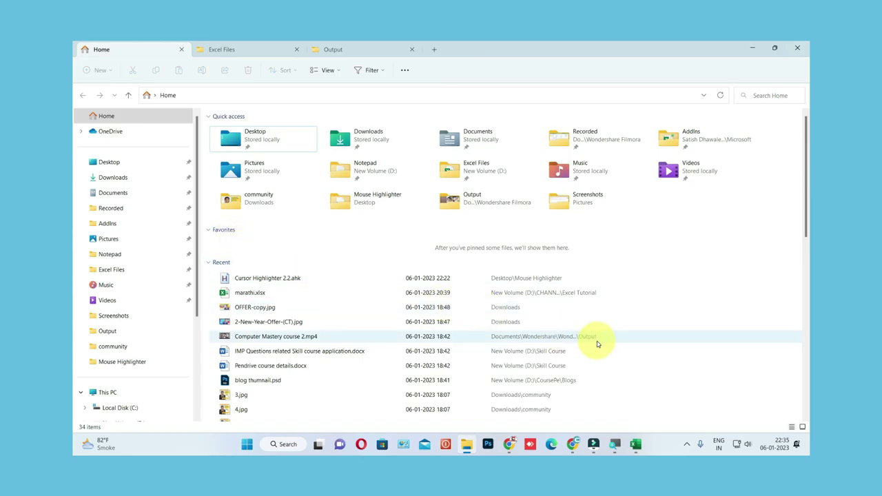
{"action": "key", "text": "alt+Tab"}
{"action": "left_click", "coordinate": [85, 64]}
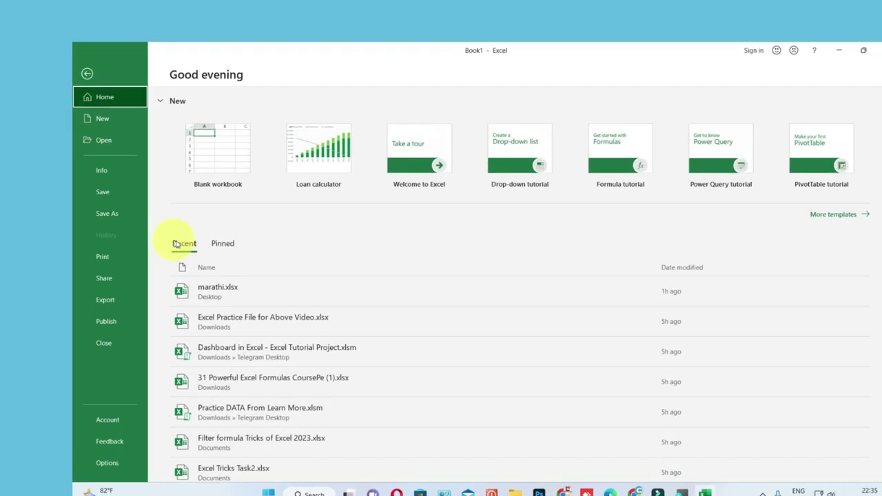
{"action": "left_click", "coordinate": [222, 243]}
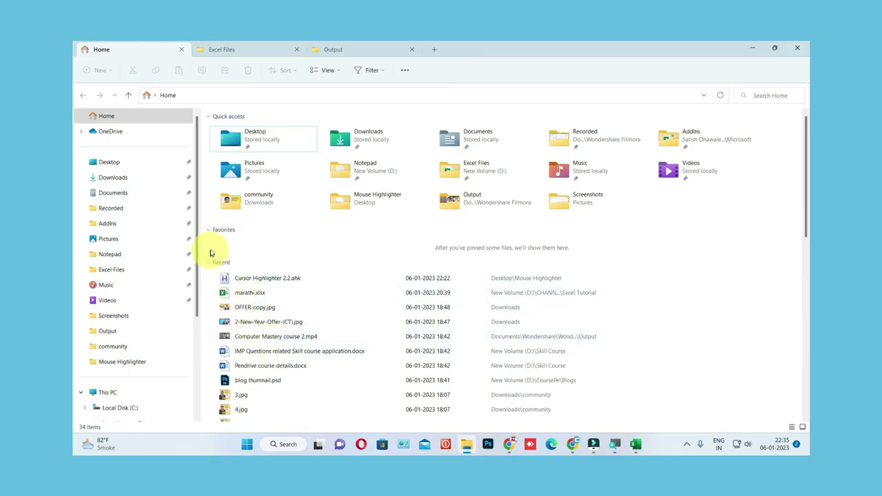
Add Excel Practice File for Above Video.xlsx from the Home page's recent files to Favorites
{"action": "scroll", "coordinate": [264, 353], "scroll_direction": "down", "scroll_amount": 2}
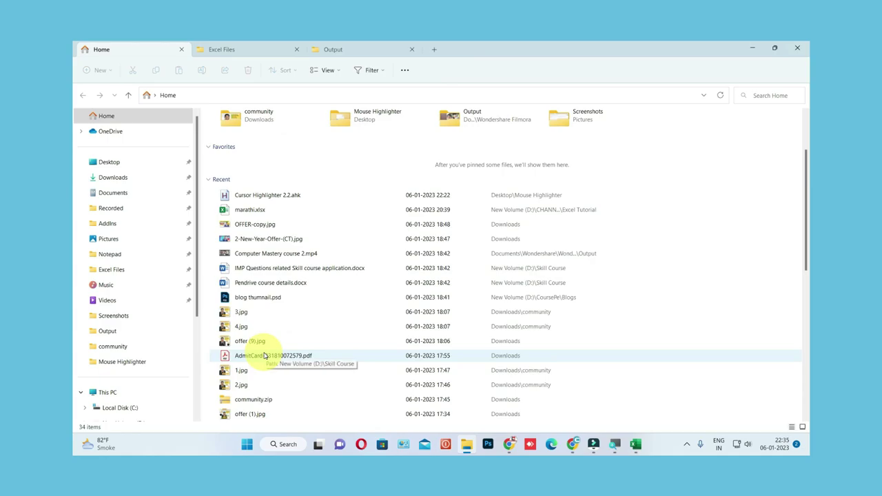
{"action": "scroll", "coordinate": [263, 324], "scroll_direction": "down", "scroll_amount": 2}
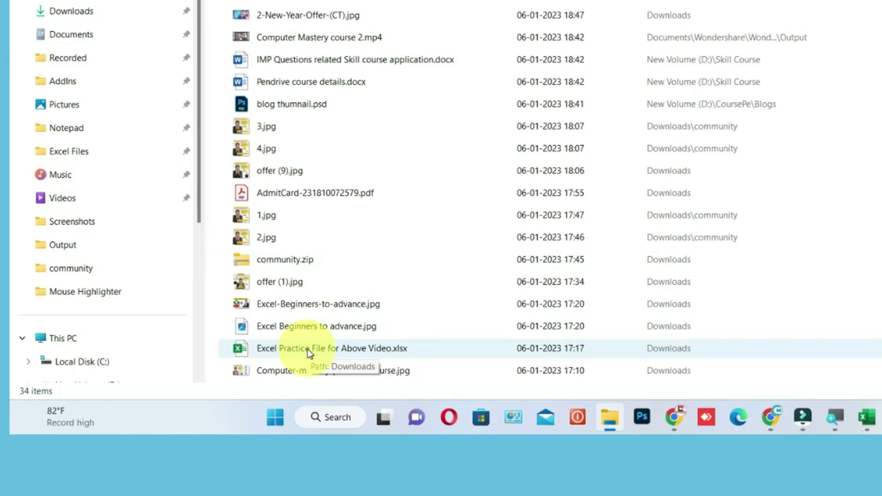
{"action": "right_click", "coordinate": [308, 352]}
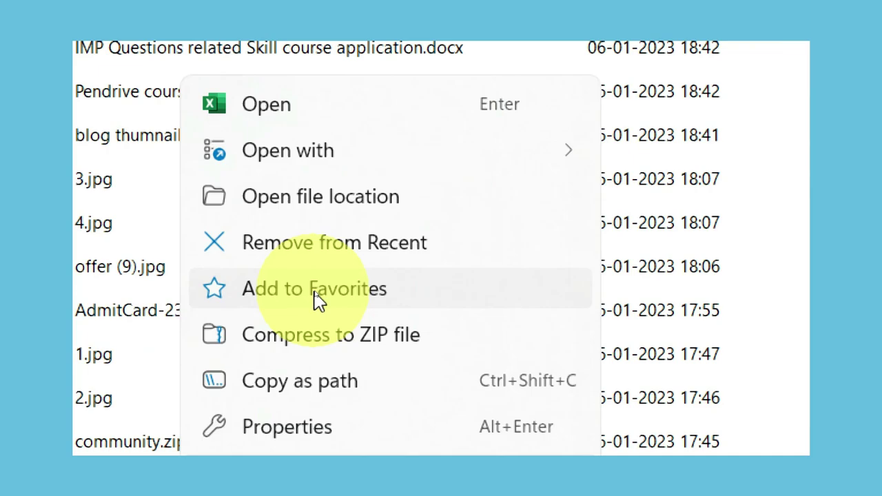
{"action": "left_click", "coordinate": [315, 293]}
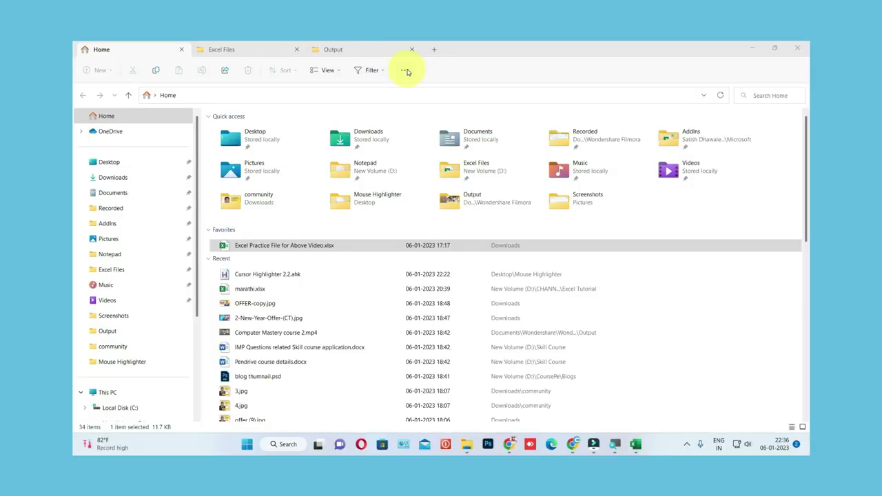
Open Folder Options to review the General settings, including privacy, and close the dialog without changes
{"action": "left_click", "coordinate": [405, 70]}
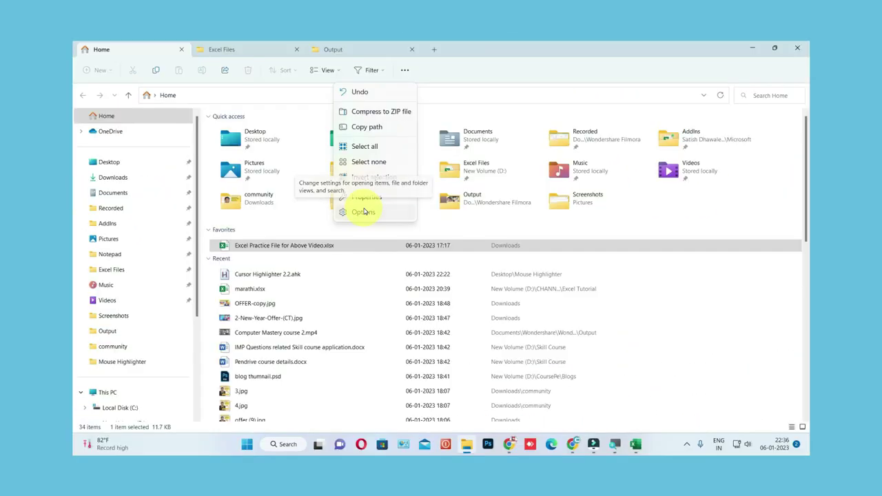
{"action": "left_click", "coordinate": [364, 212]}
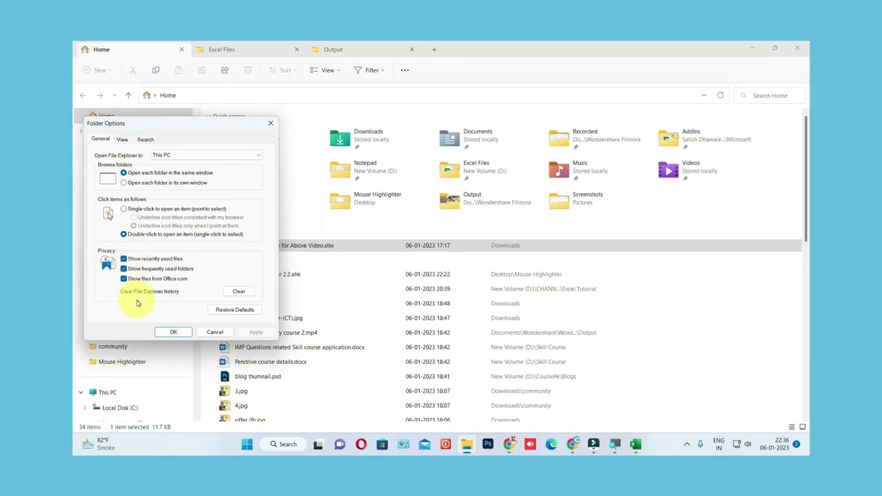
{"action": "left_click", "coordinate": [215, 331]}
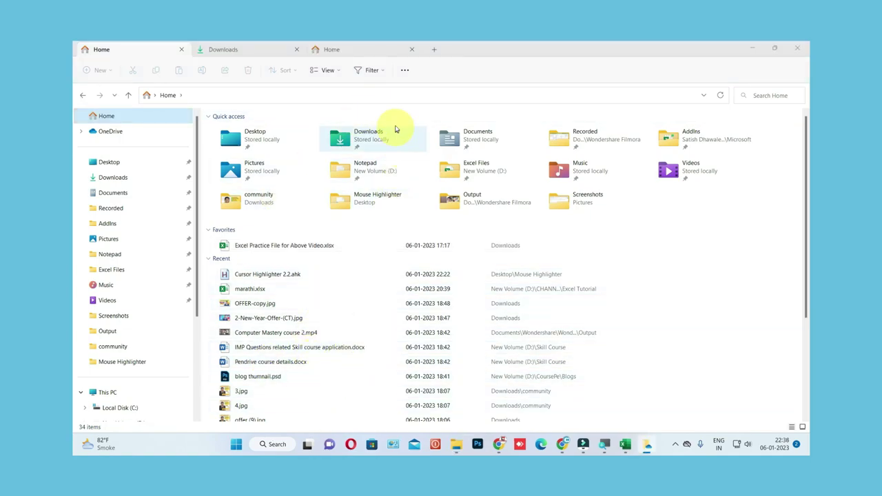
Filter the files on the Home page to show only Images
{"action": "left_click", "coordinate": [384, 72]}
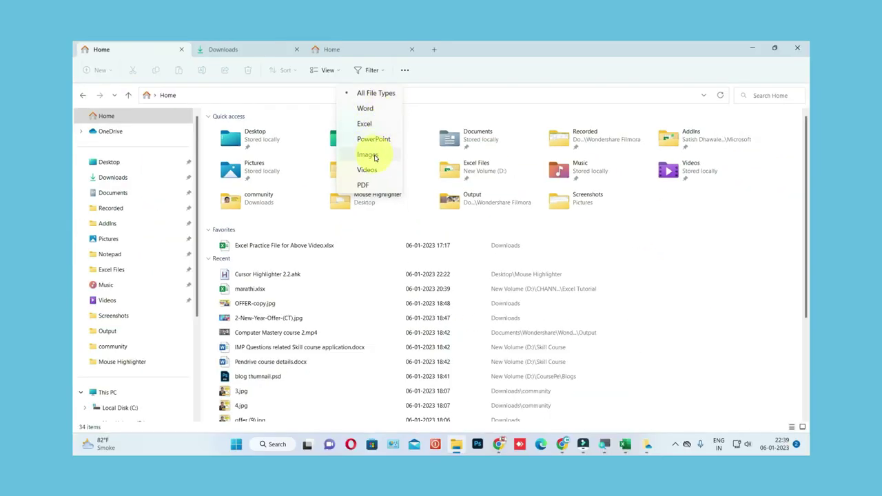
{"action": "left_click", "coordinate": [375, 158]}
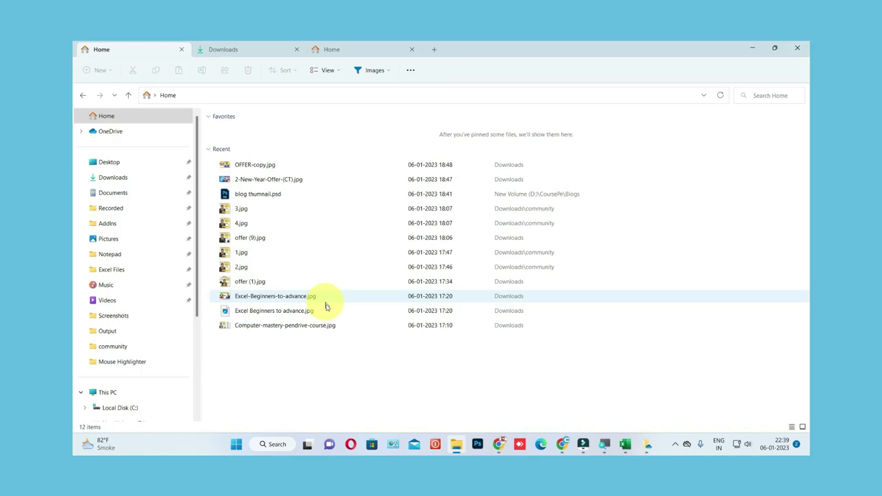
Filter the files on the Home page by Word and by Videos, and reset the filter to All File Types
{"action": "left_click", "coordinate": [387, 70]}
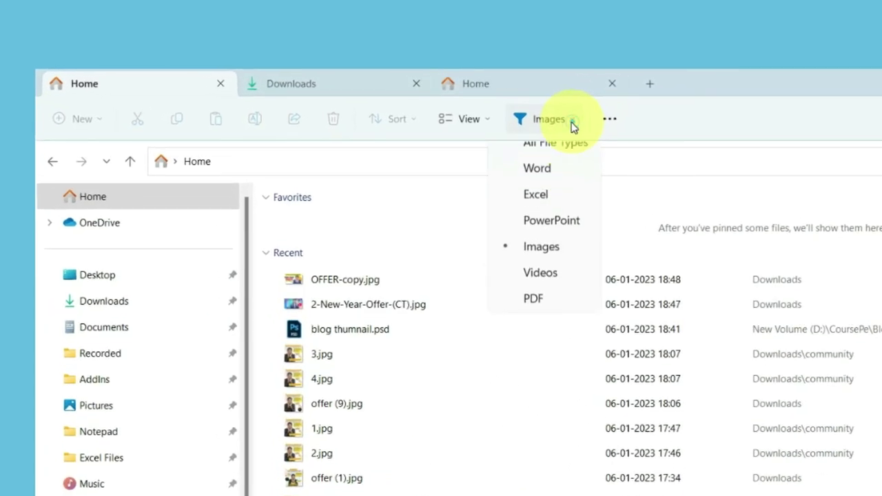
{"action": "left_click", "coordinate": [548, 188]}
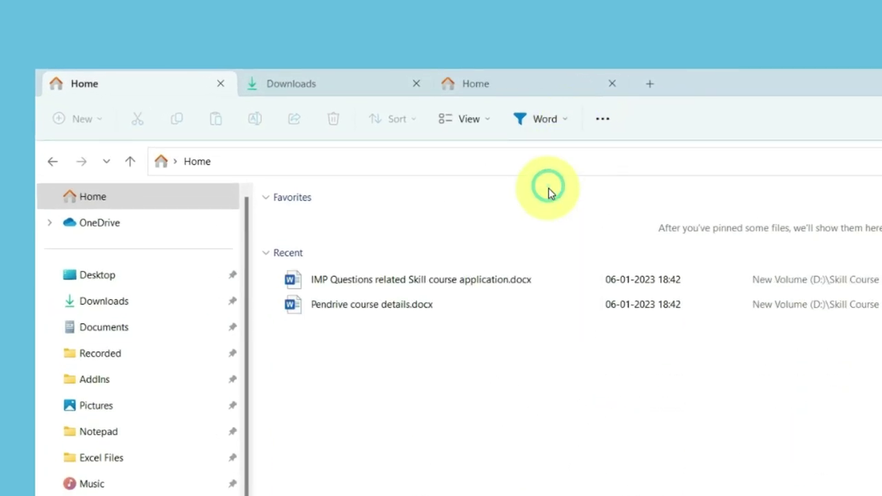
{"action": "left_click", "coordinate": [556, 129]}
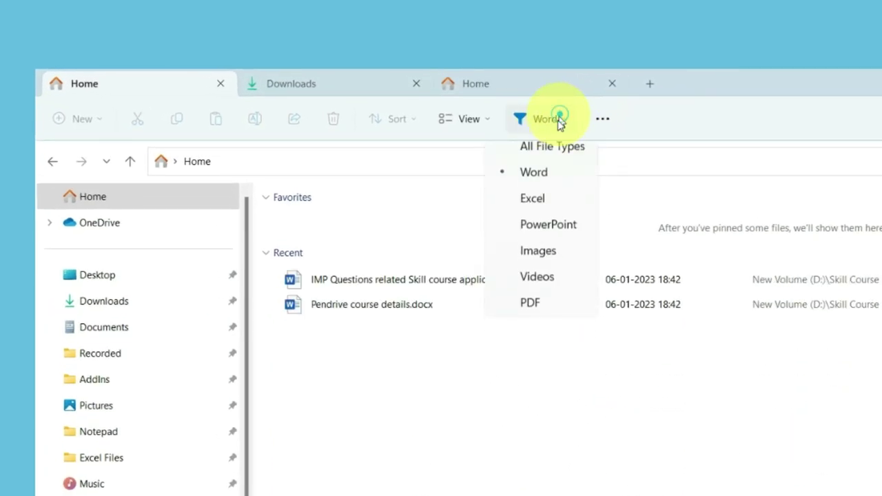
{"action": "left_click", "coordinate": [551, 291]}
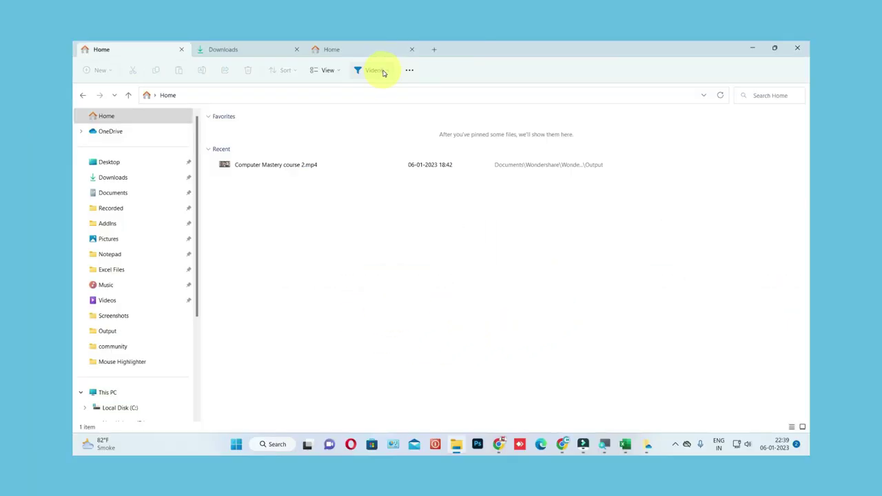
{"action": "left_click", "coordinate": [384, 73]}
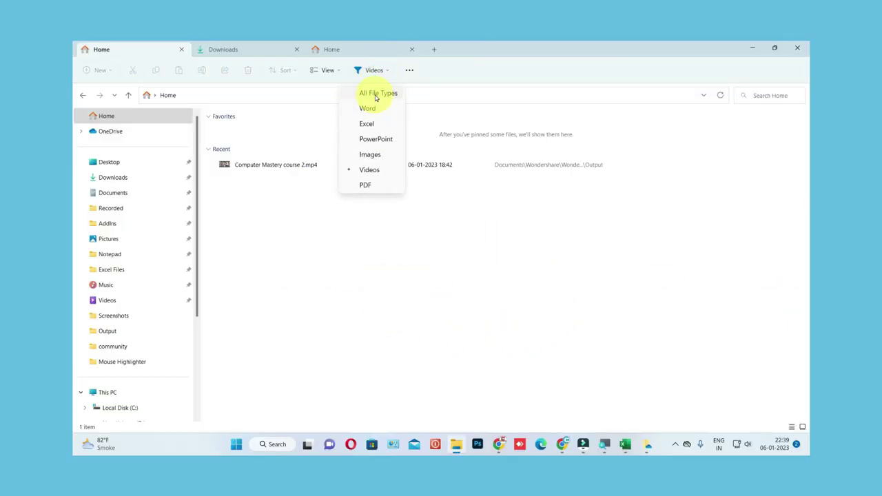
{"action": "left_click", "coordinate": [376, 95]}
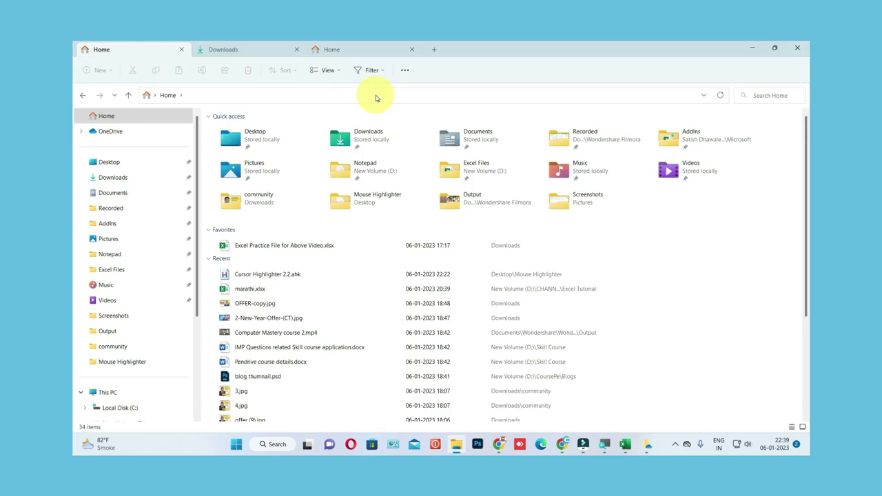